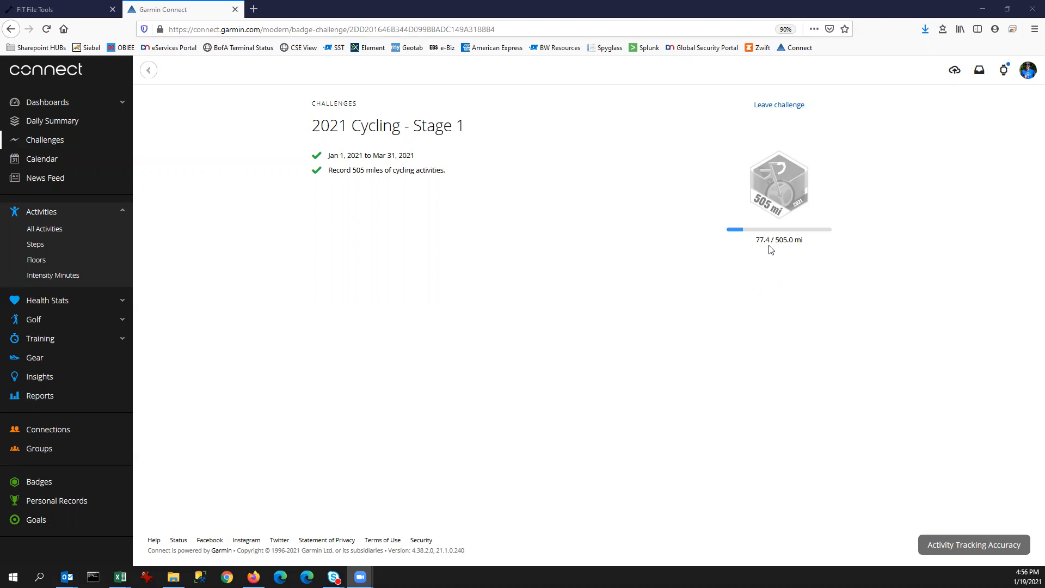
Open the full Garmin activity list and review the highlighted rides, Distance column and TDZ Stage 2 entry in the Activities.csv workbook in Excel.
{"action": "left_click", "coordinate": [55, 228]}
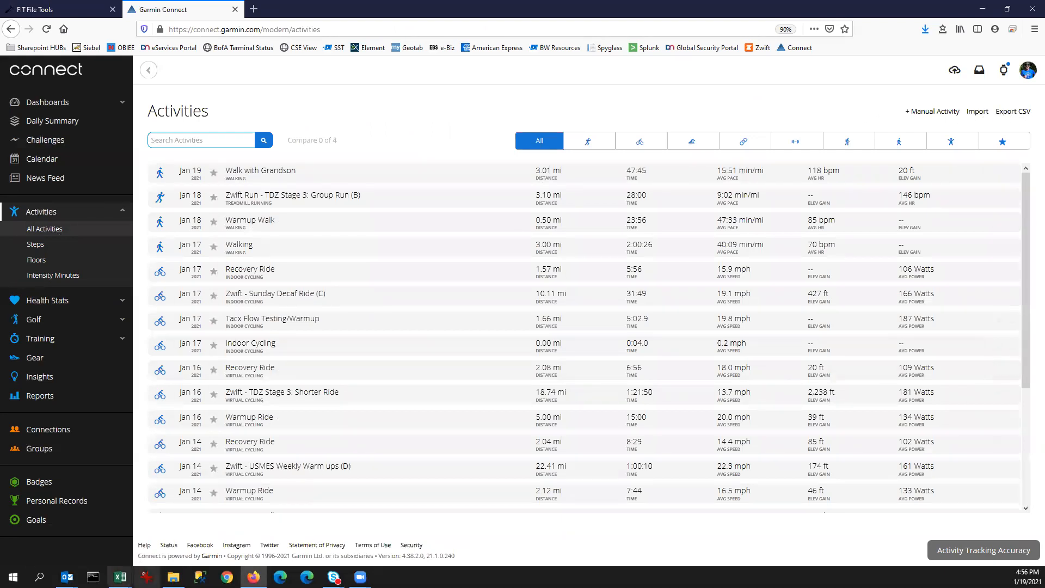
{"action": "mouse_move", "coordinate": [120, 577]}
{"action": "left_click", "coordinate": [74, 544]}
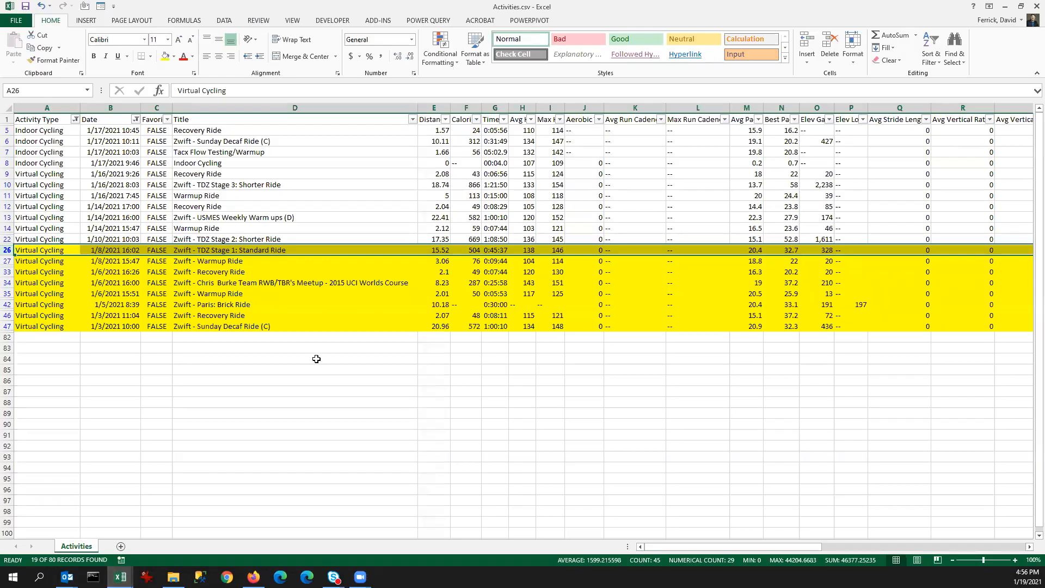
{"action": "left_click_drag", "start_coordinate": [31, 251], "coordinate": [1006, 321]}
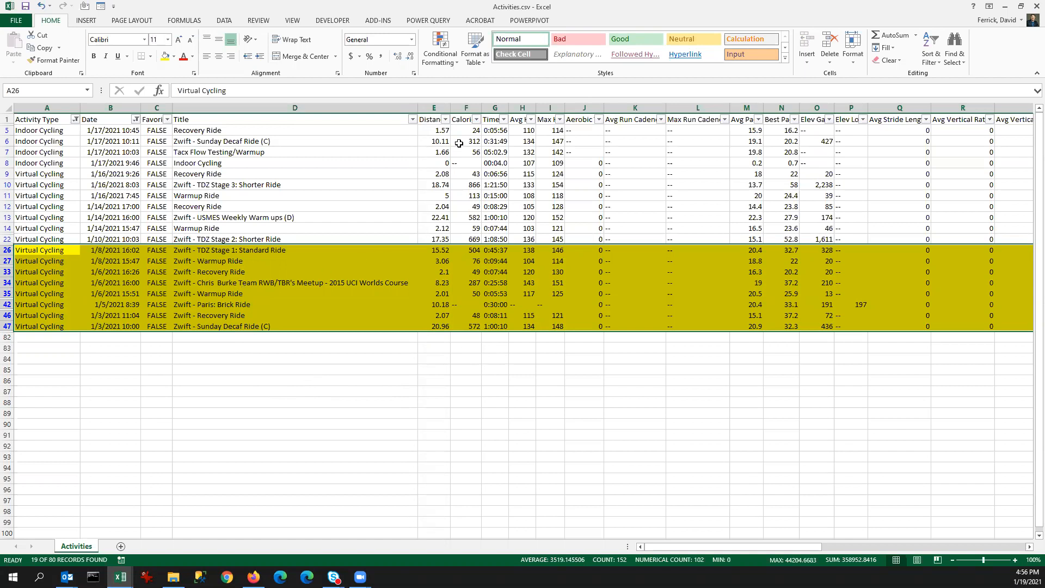
{"action": "left_click", "coordinate": [435, 106]}
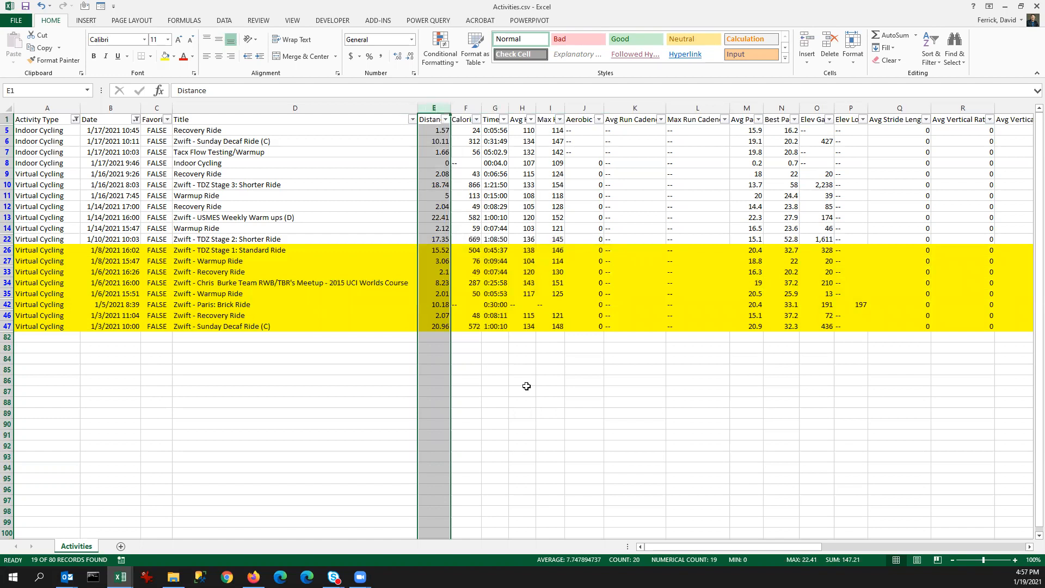
{"action": "left_click", "coordinate": [249, 240]}
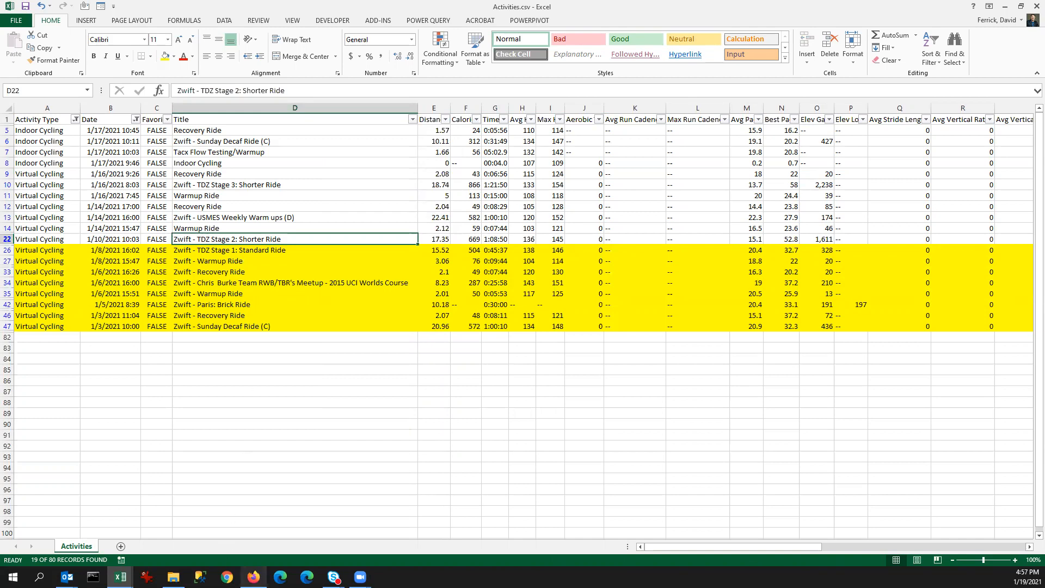
{"action": "left_click", "coordinate": [254, 577]}
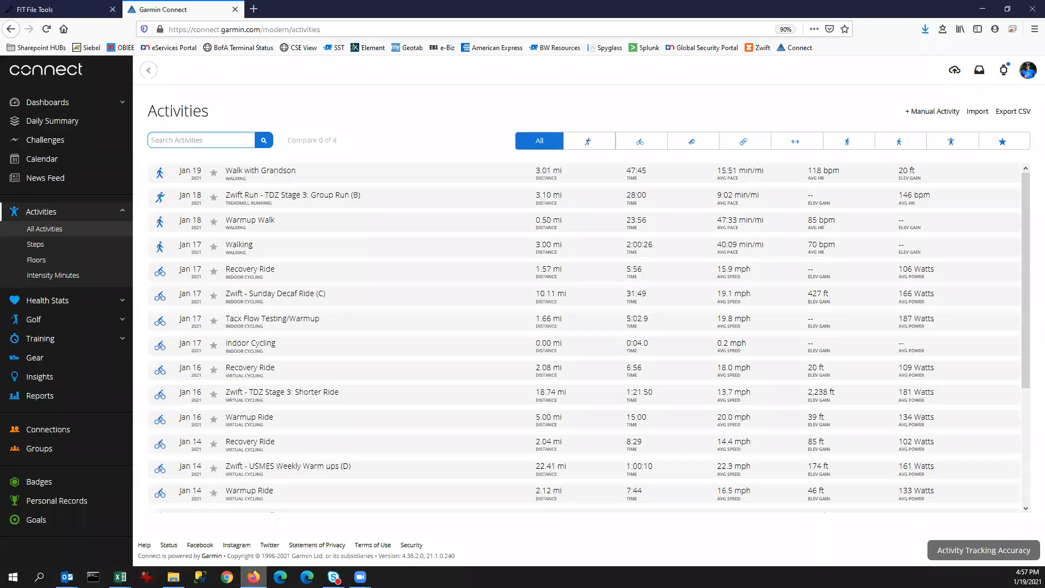
{"action": "mouse_move", "coordinate": [120, 576]}
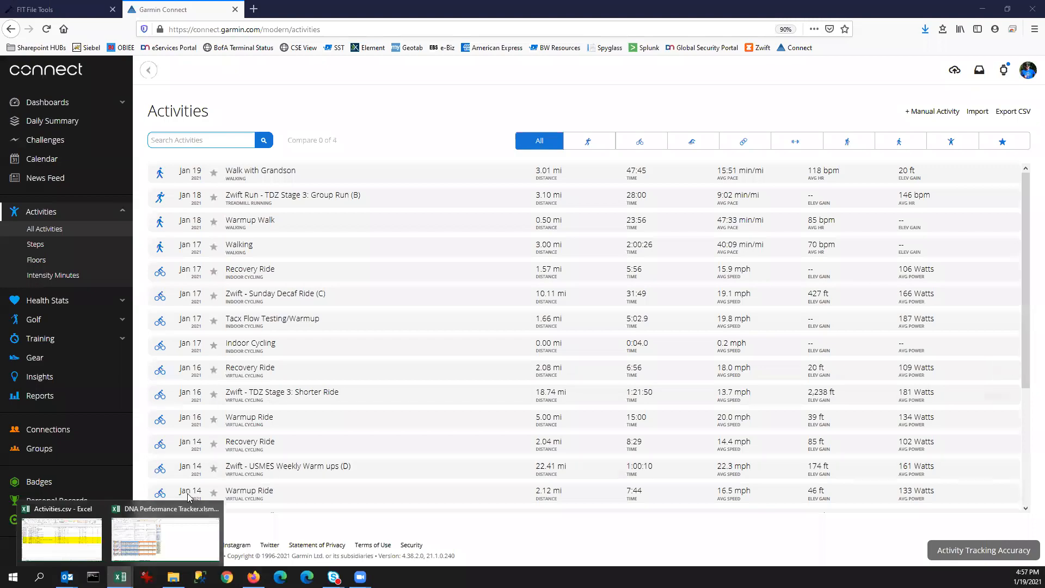
{"action": "left_click", "coordinate": [51, 544]}
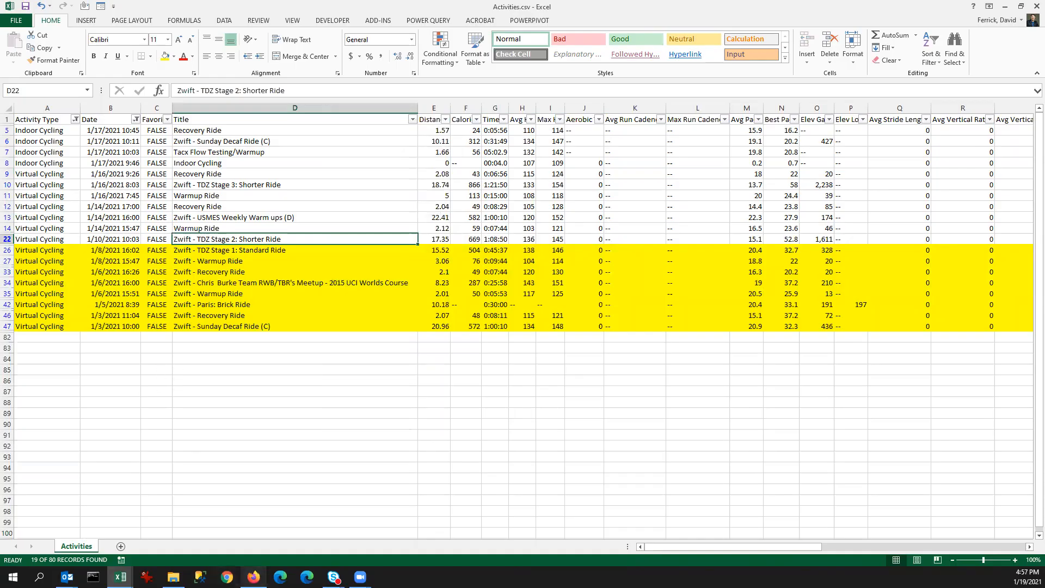
Switch to Garmin Connect in the browser, filter the activities to cycling and open the January 10 ride "Zwift - TDZ Stage 2: Shorter Ride".
{"action": "left_click", "coordinate": [254, 576]}
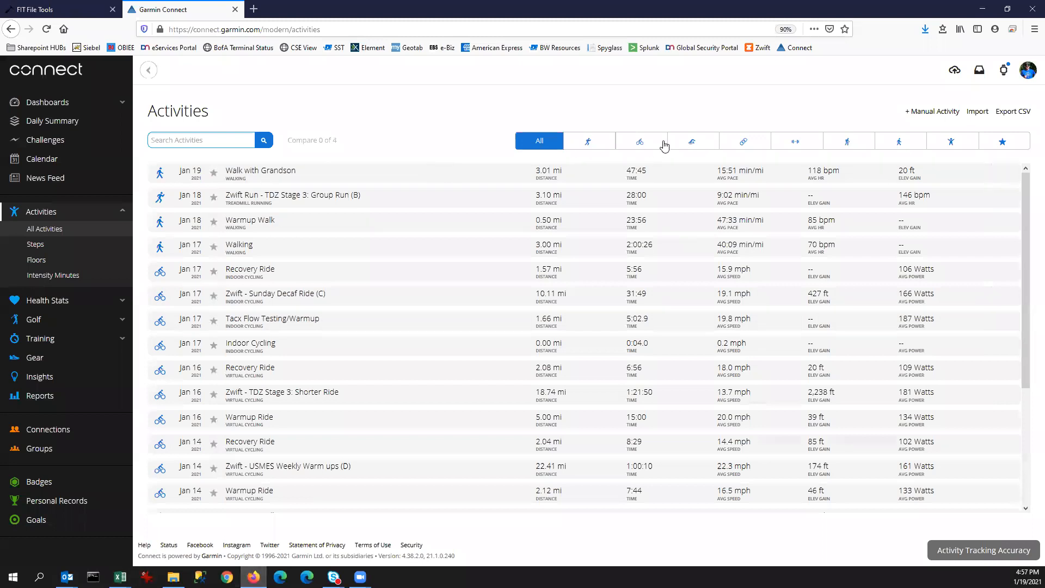
{"action": "left_click", "coordinate": [641, 141]}
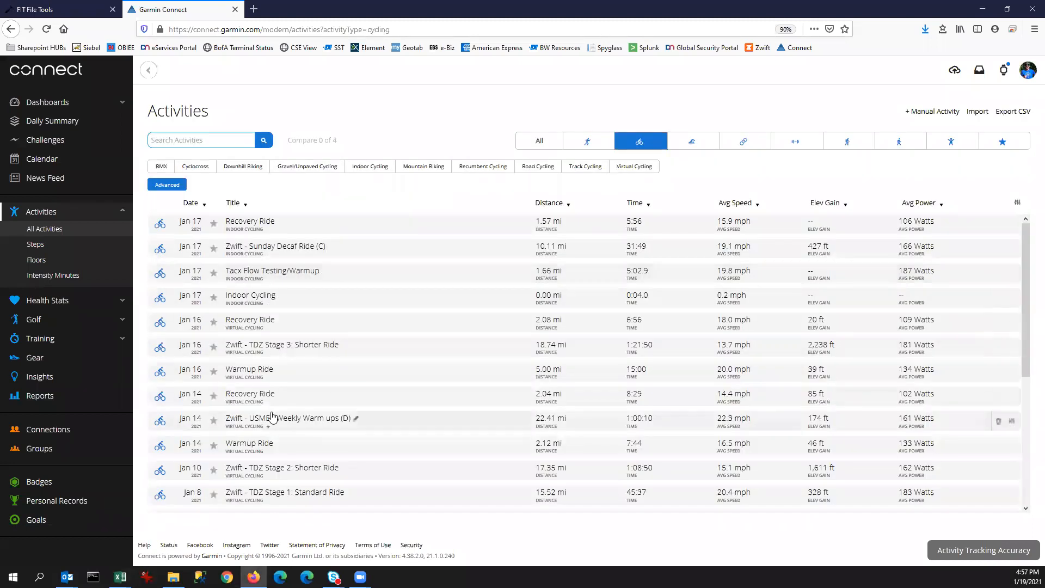
{"action": "scroll", "coordinate": [306, 441], "scroll_direction": "down", "scroll_amount": 4}
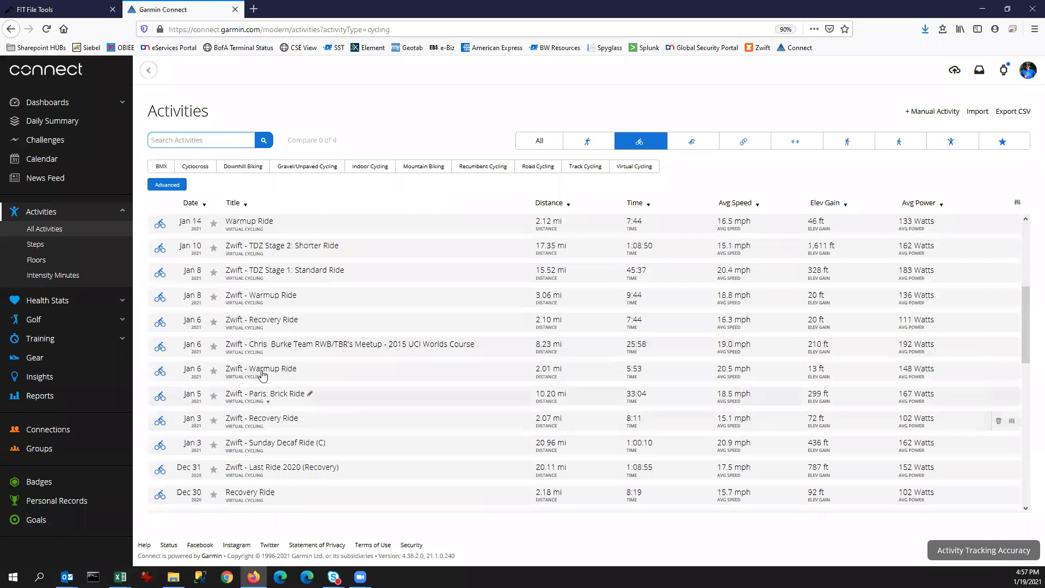
{"action": "left_click", "coordinate": [305, 247]}
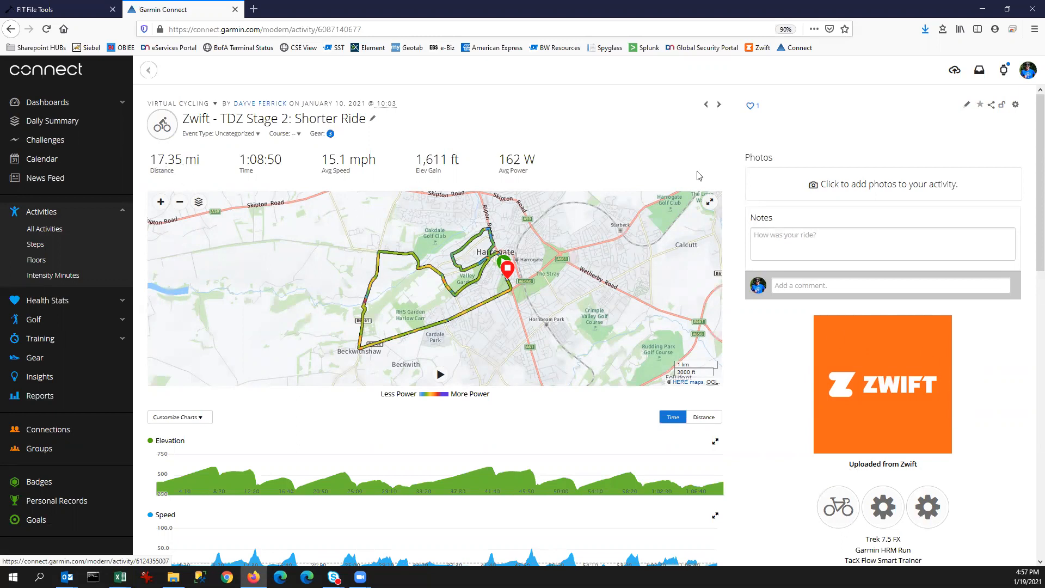
Export the ride's original file and save it as 6087140677.zip in the Fit Files folder.
{"action": "left_click", "coordinate": [1015, 106]}
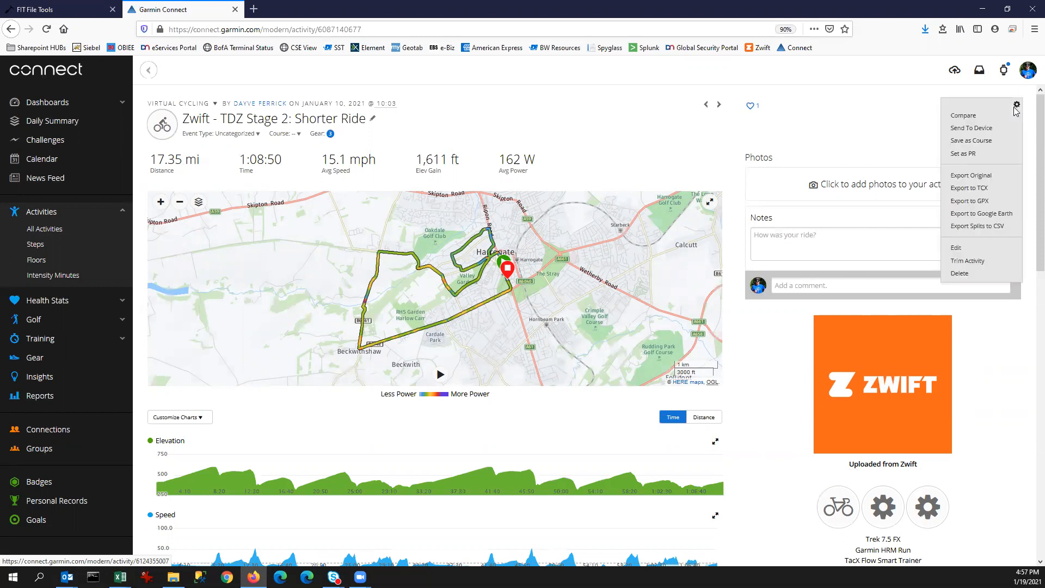
{"action": "left_click", "coordinate": [977, 177]}
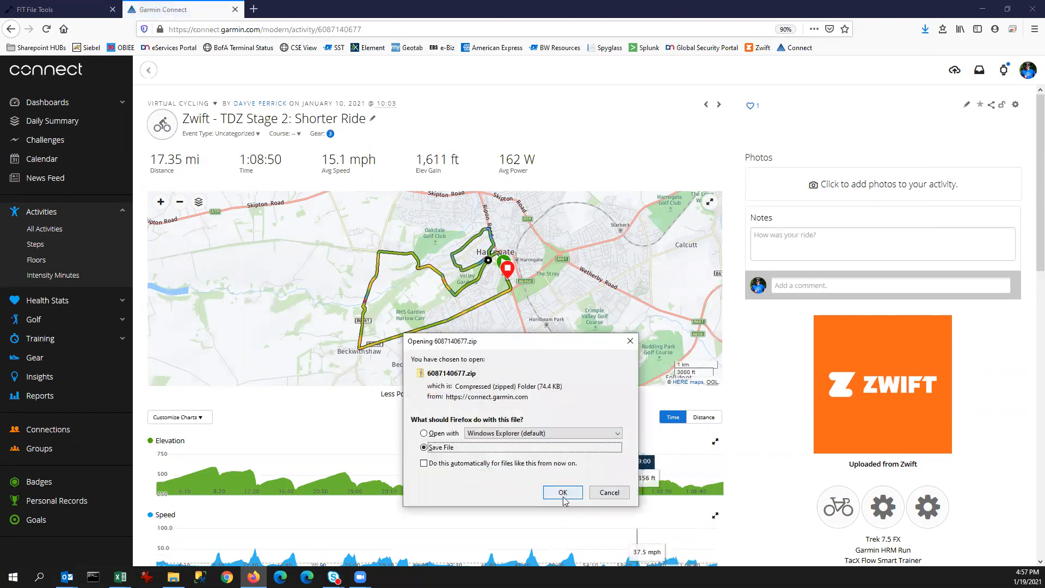
{"action": "left_click", "coordinate": [564, 492]}
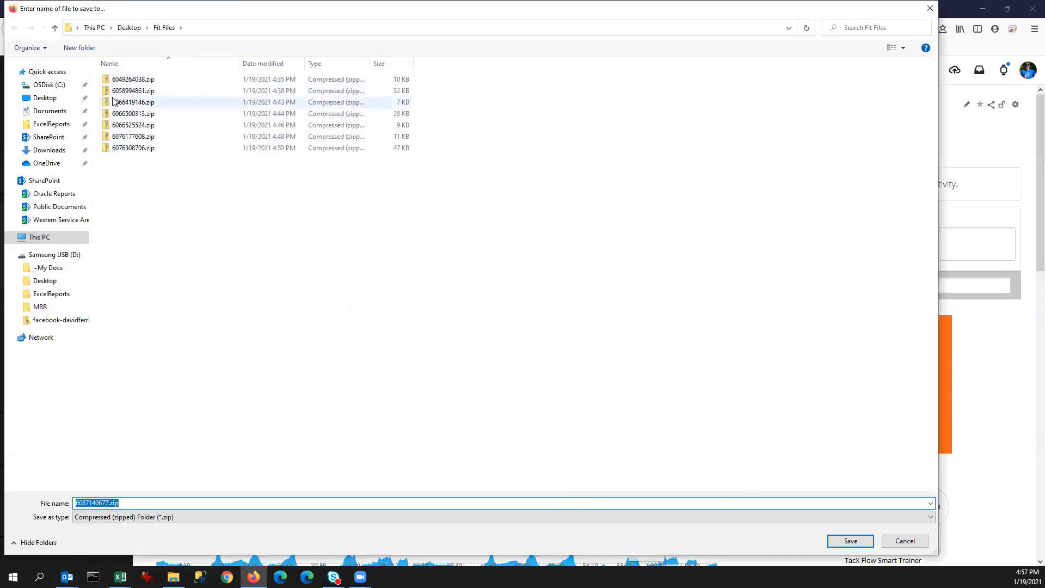
{"action": "left_click", "coordinate": [849, 541]}
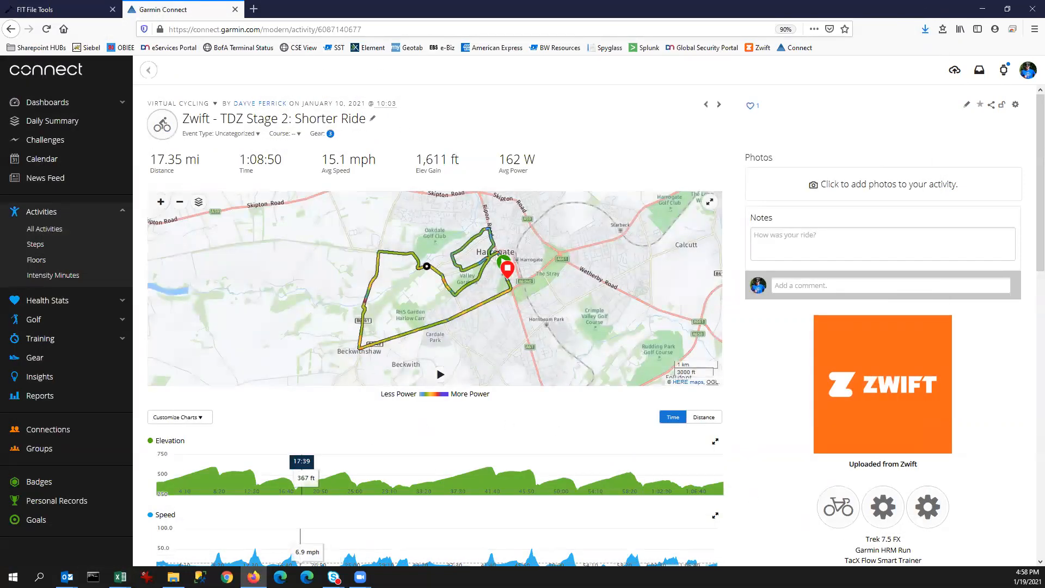
{"action": "left_click", "coordinate": [173, 577]}
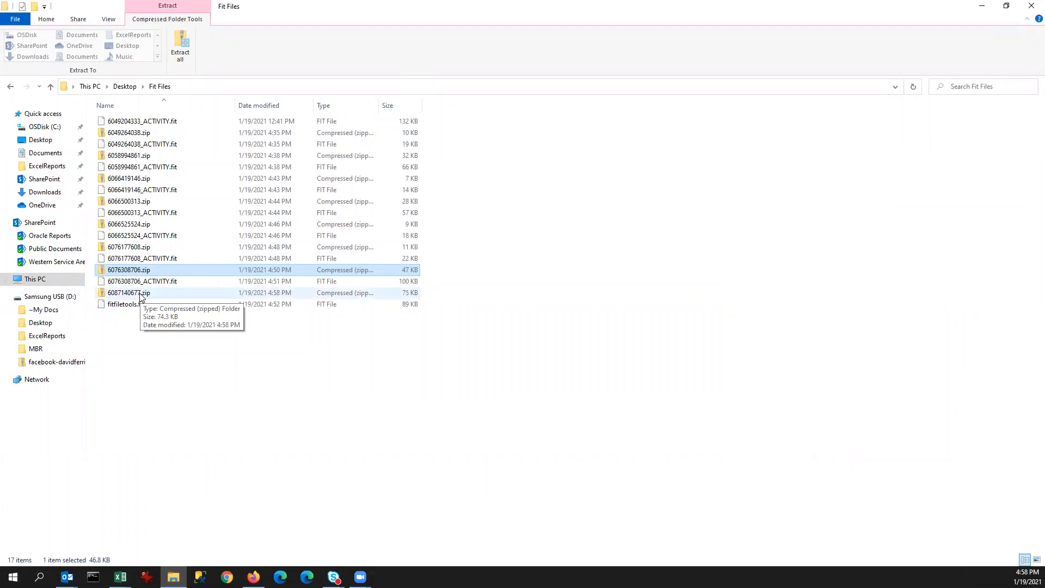
{"action": "left_click", "coordinate": [253, 577]}
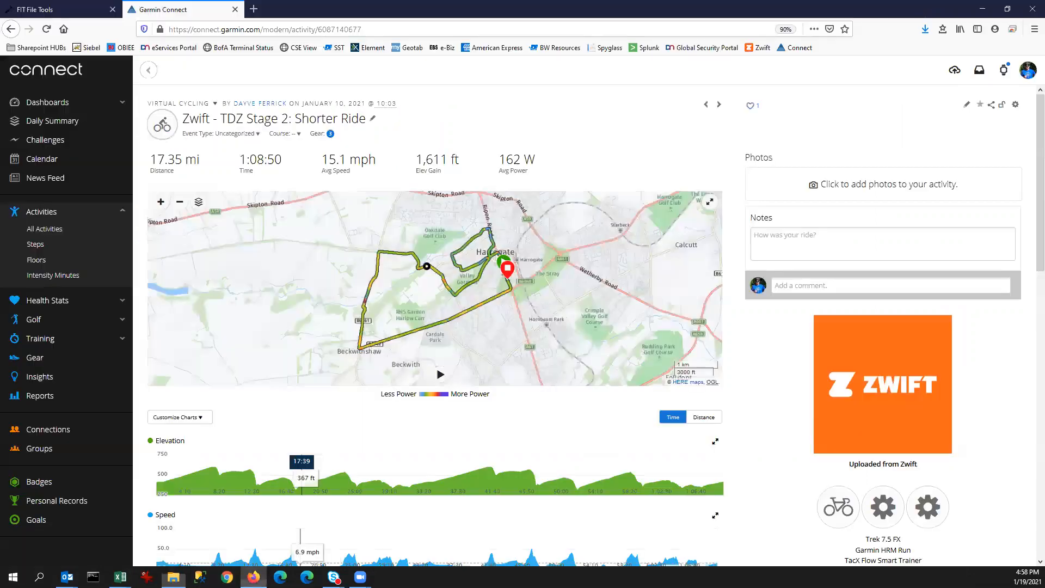
{"action": "left_click", "coordinate": [925, 31]}
{"action": "left_click", "coordinate": [783, 51]}
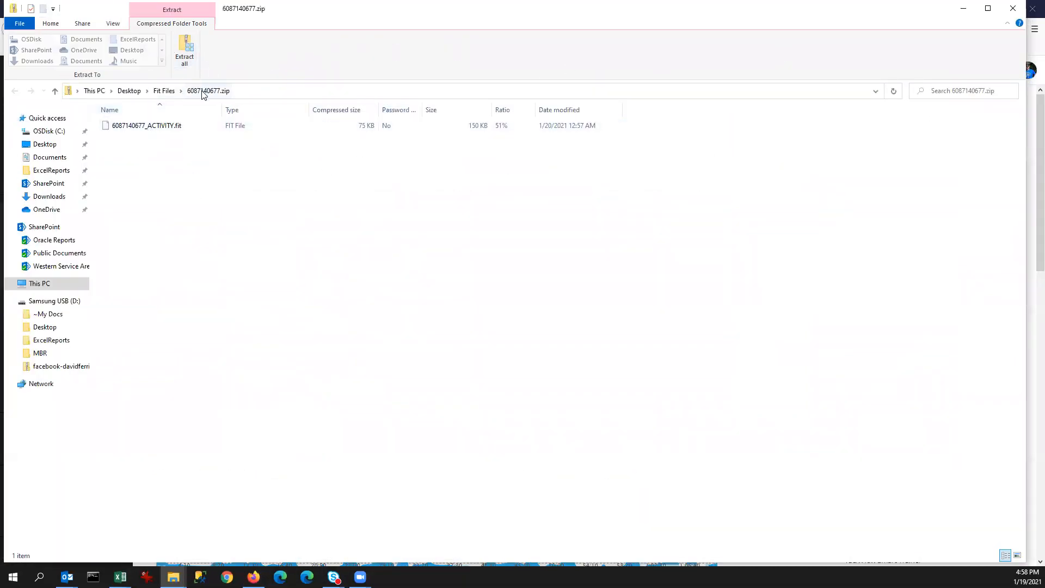
{"action": "left_click_drag", "start_coordinate": [159, 127], "coordinate": [165, 90]}
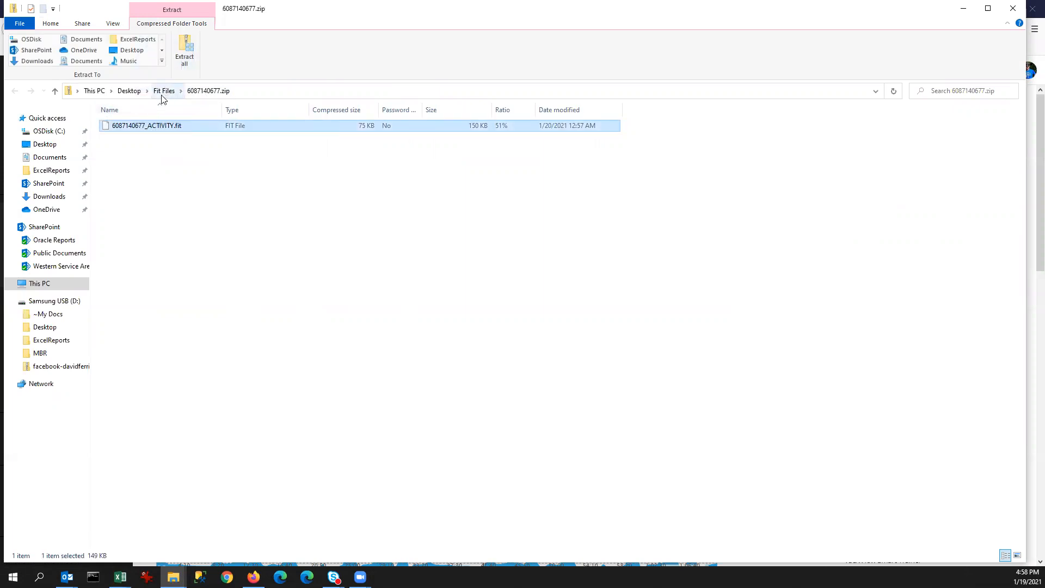
{"action": "left_click", "coordinate": [165, 93]}
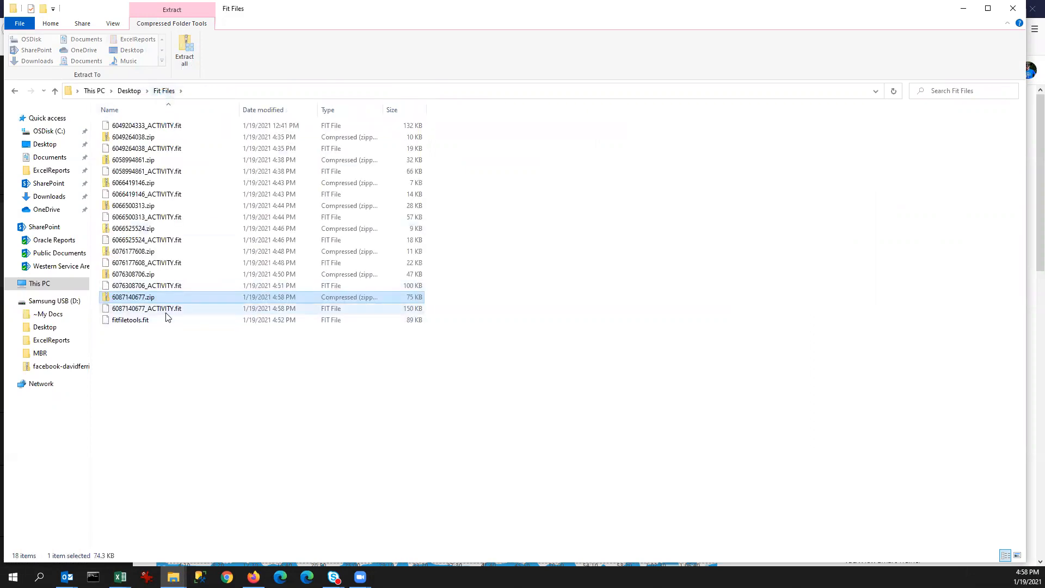
{"action": "left_click", "coordinate": [253, 576]}
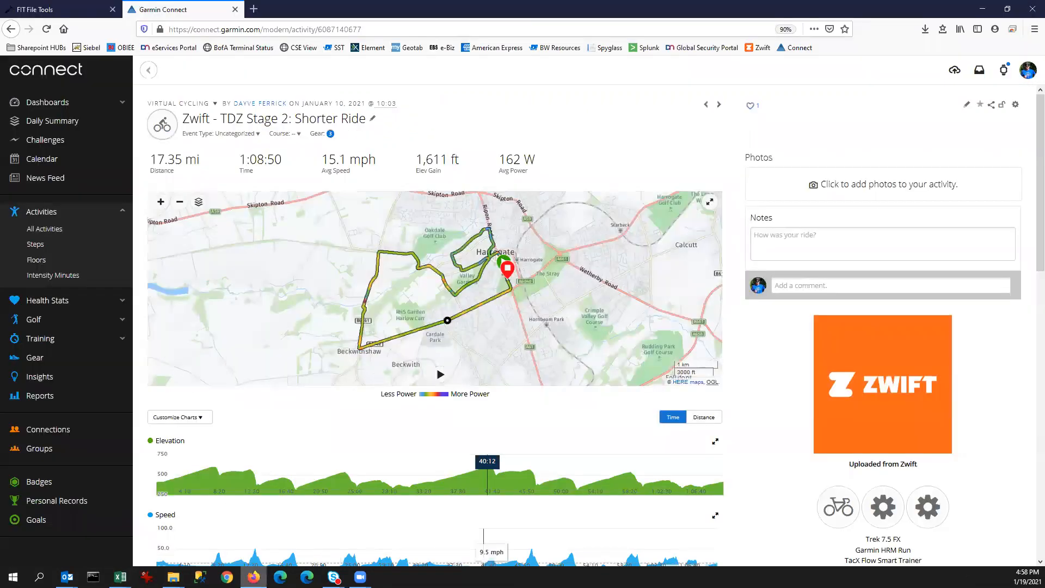
{"action": "left_click", "coordinate": [76, 16]}
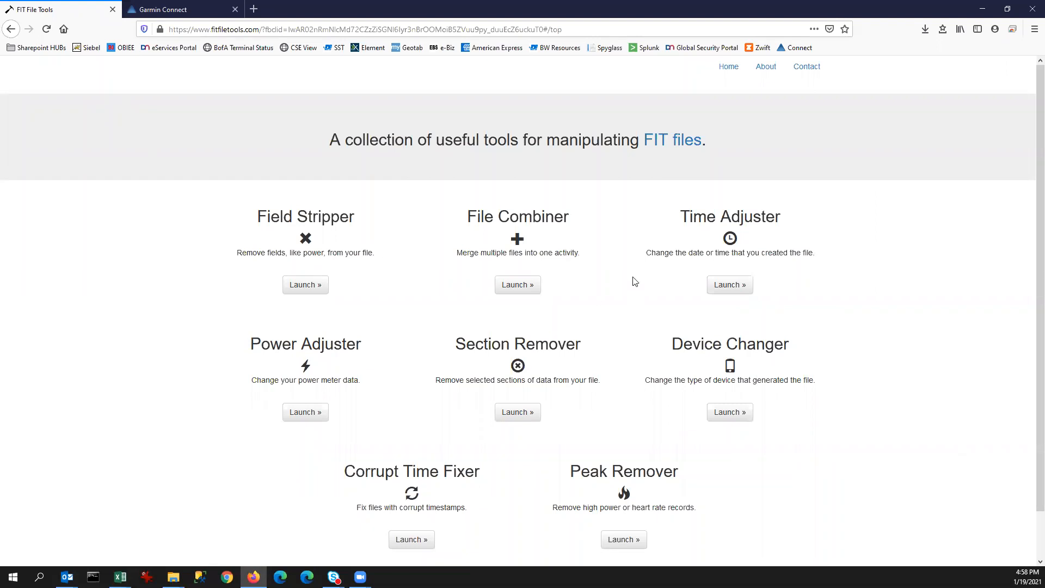
{"action": "left_click", "coordinate": [729, 413]}
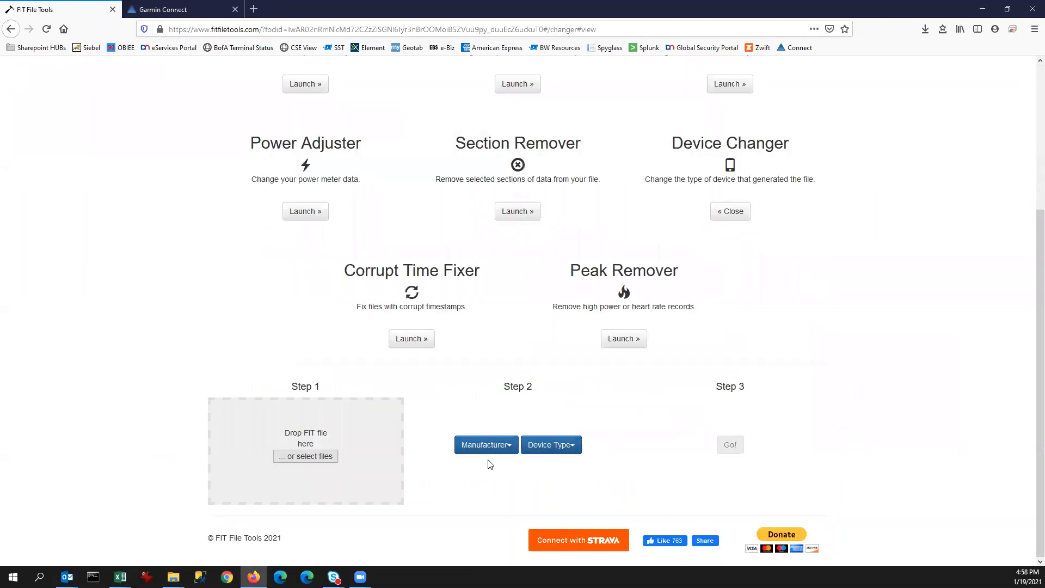
{"action": "left_click", "coordinate": [305, 463]}
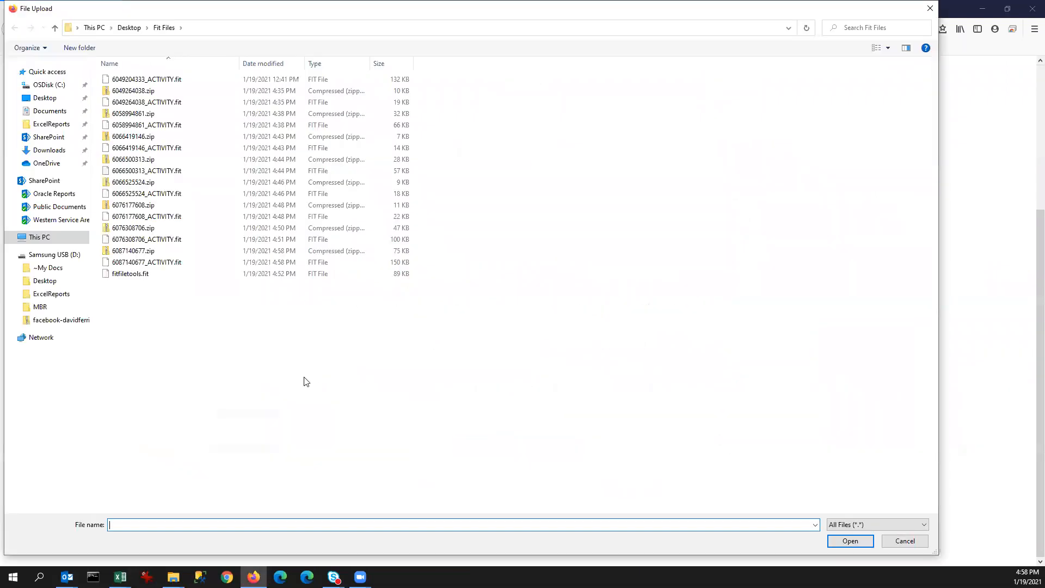
{"action": "double_click", "coordinate": [165, 269]}
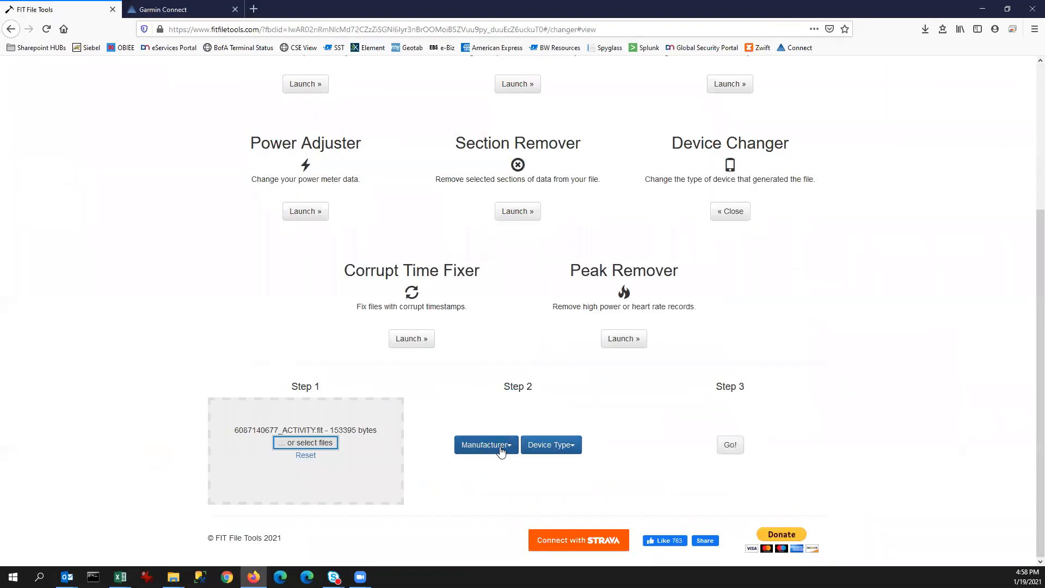
Set the manufacturer to tacx and run the device conversion on the loaded file.
{"action": "left_click", "coordinate": [500, 449]}
{"action": "scroll", "coordinate": [515, 471], "scroll_direction": "down", "scroll_amount": 10}
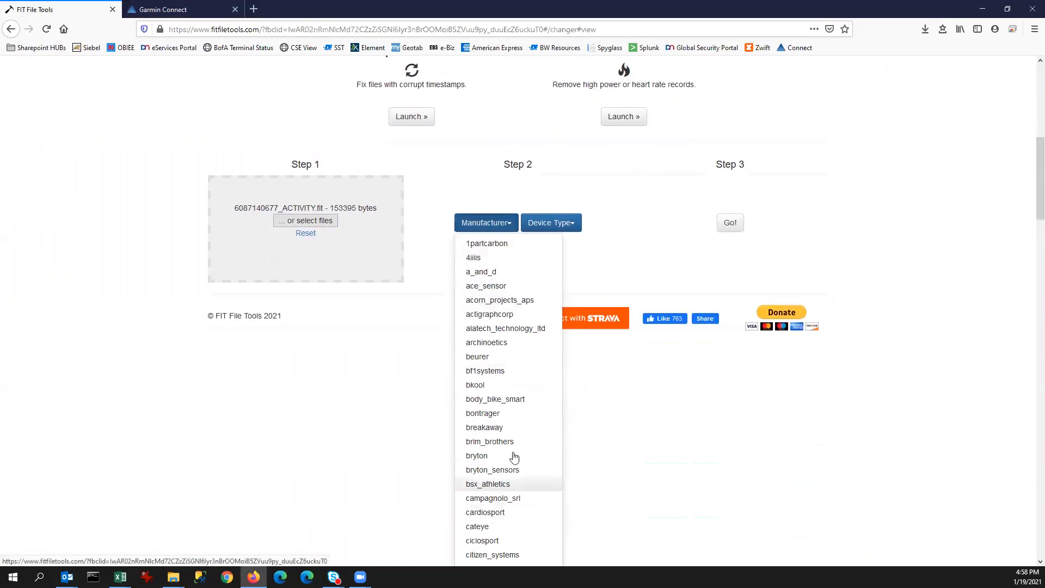
{"action": "scroll", "coordinate": [511, 439], "scroll_direction": "down", "scroll_amount": 20}
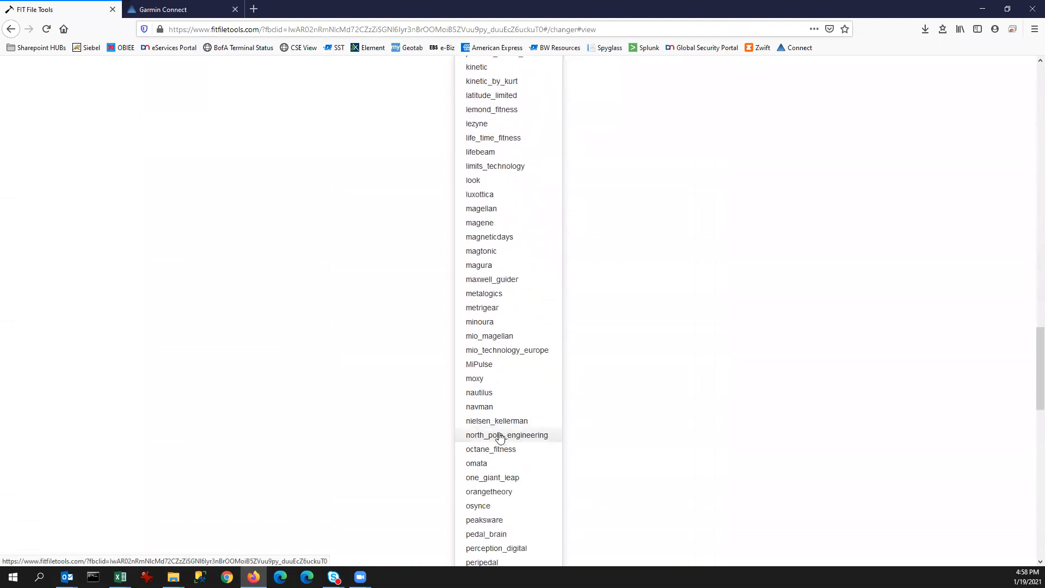
{"action": "scroll", "coordinate": [499, 436], "scroll_direction": "down", "scroll_amount": 10}
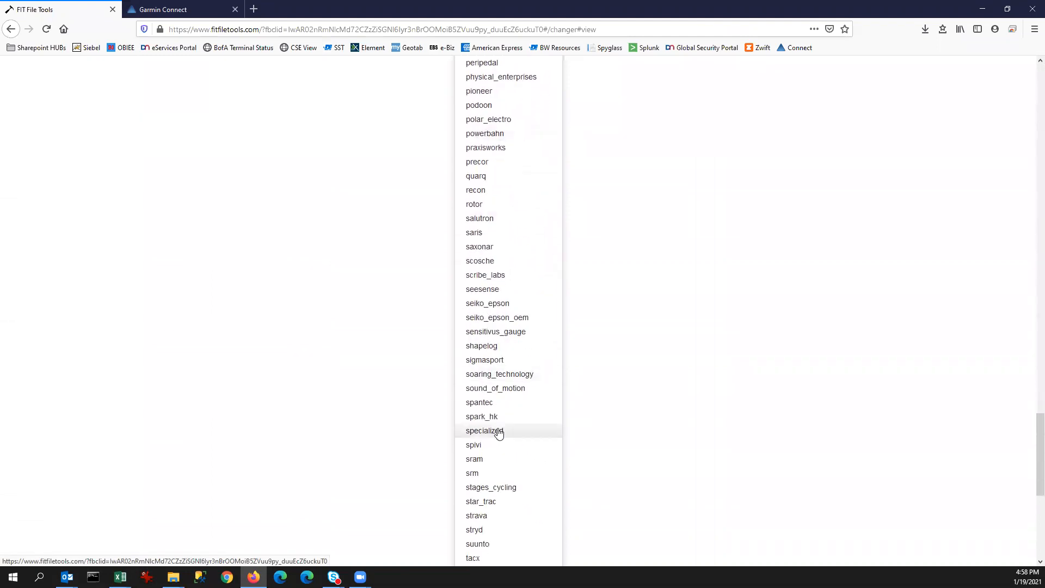
{"action": "left_click", "coordinate": [480, 461]}
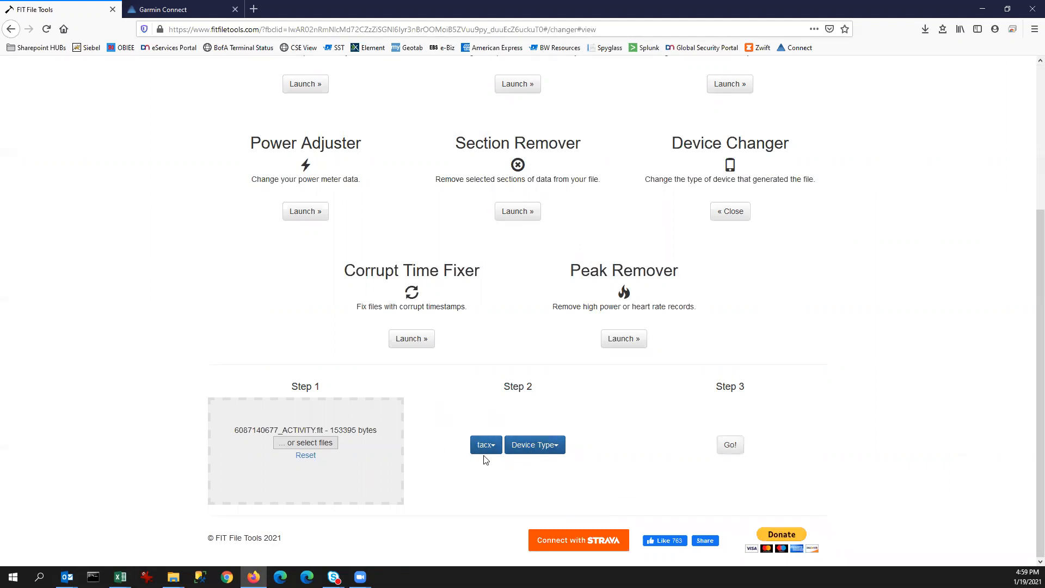
{"action": "left_click", "coordinate": [730, 444]}
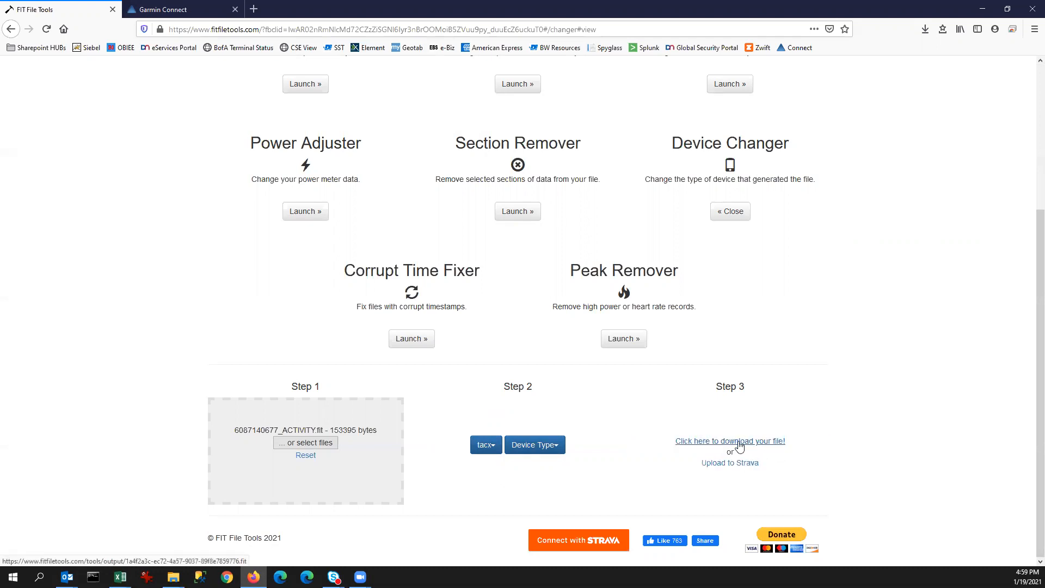
Download the converted file to the Fit Files folder, overwriting the existing fitfiletools.fit.
{"action": "left_click", "coordinate": [740, 441]}
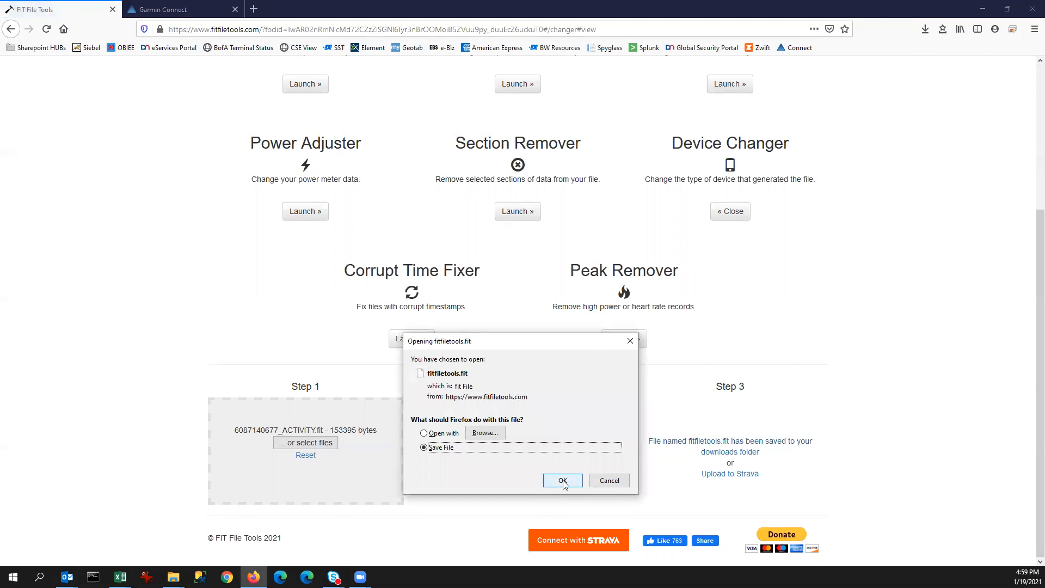
{"action": "left_click", "coordinate": [563, 480]}
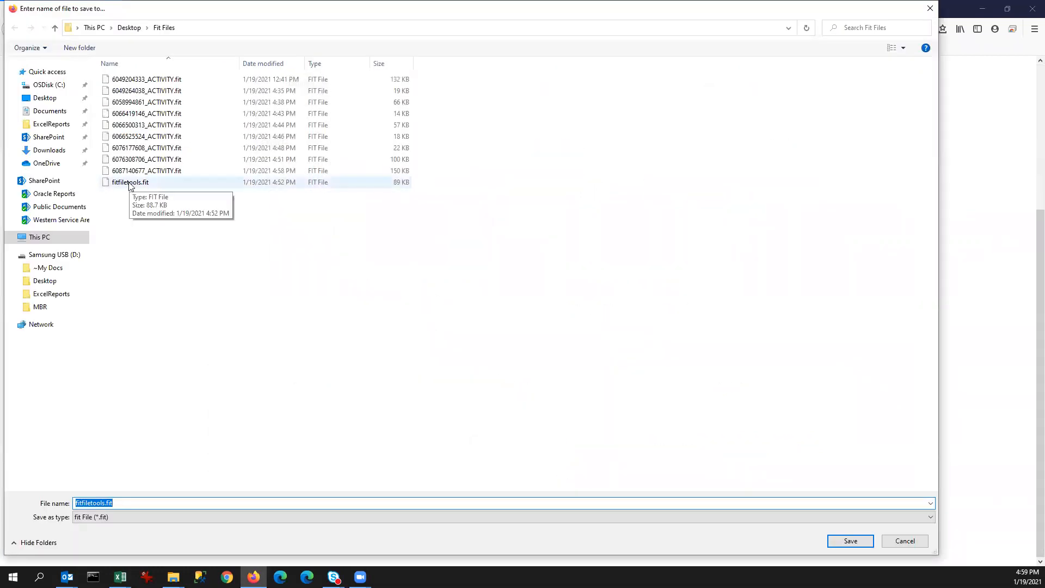
{"action": "double_click", "coordinate": [130, 183]}
{"action": "left_click", "coordinate": [552, 286]}
Switch to Garmin Connect and delete the original Zwift - TDZ Stage 2: Shorter Ride activity.
{"action": "left_click", "coordinate": [181, 11]}
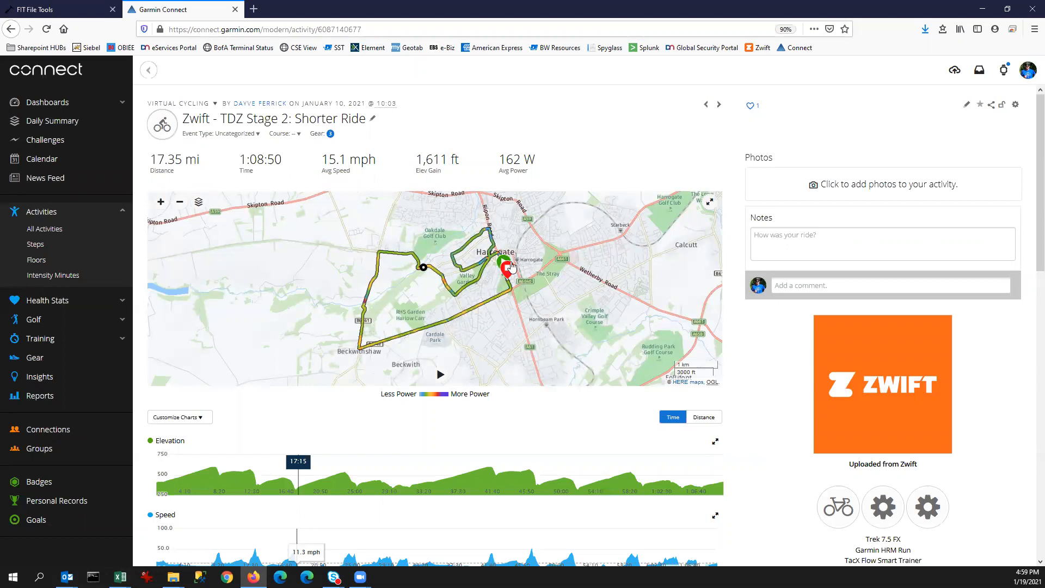
{"action": "left_click", "coordinate": [1016, 106]}
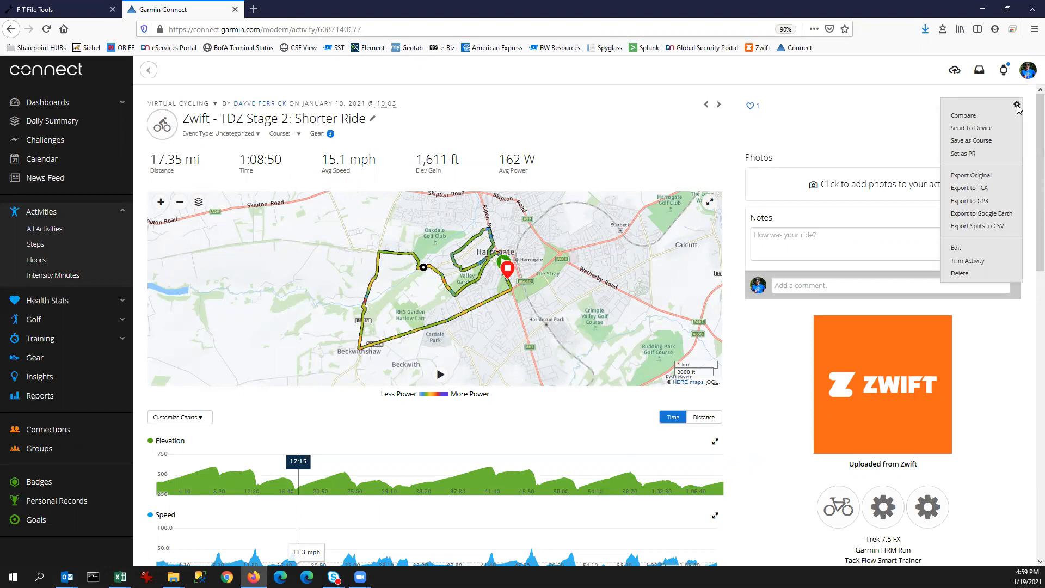
{"action": "left_click", "coordinate": [966, 274]}
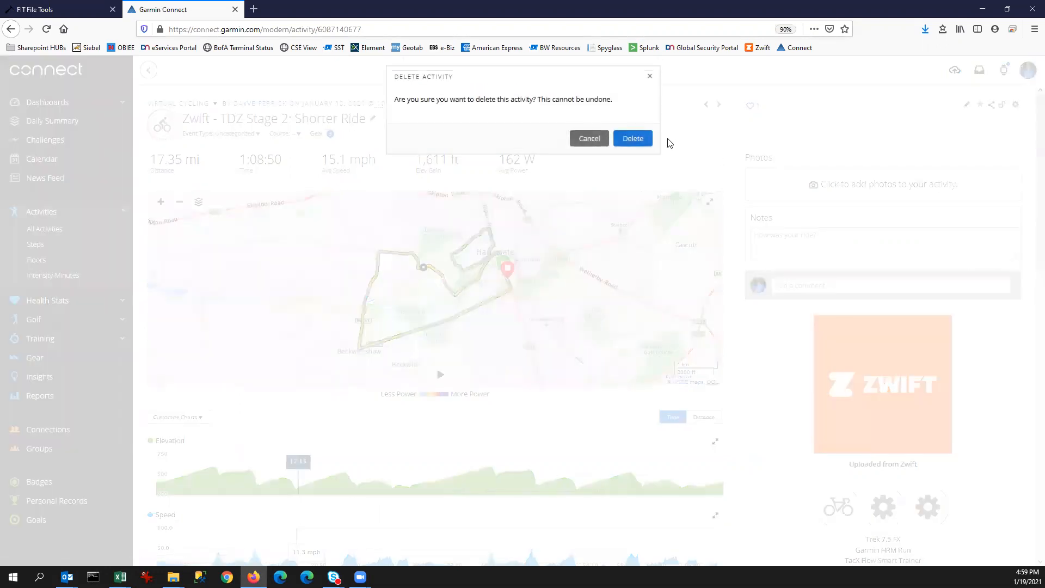
{"action": "left_click", "coordinate": [634, 139]}
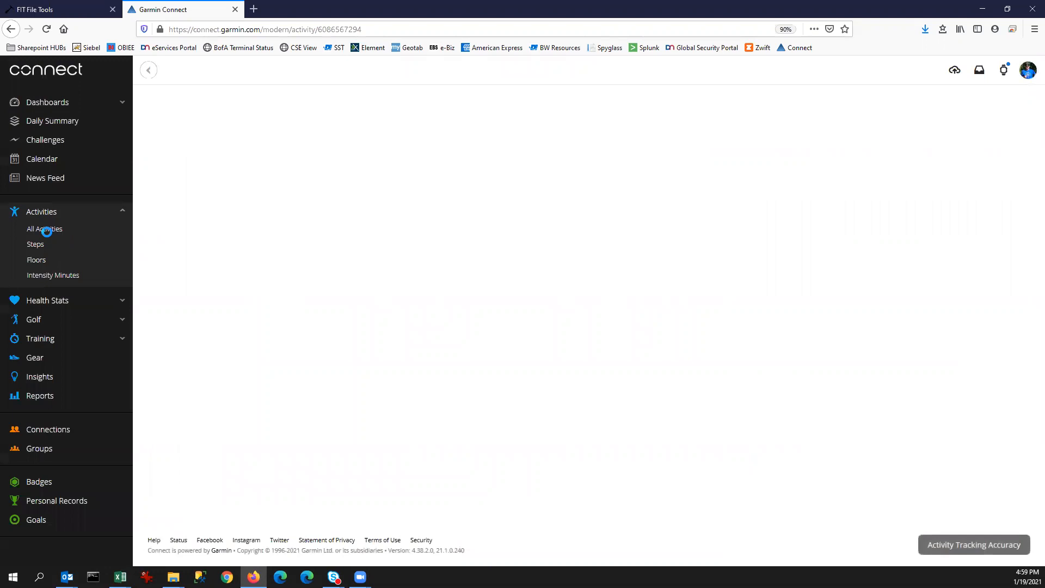
Import the converted fitfiletools.fit from the Fit Files folder as an activity and open the imported ride's details.
{"action": "left_click", "coordinate": [44, 229]}
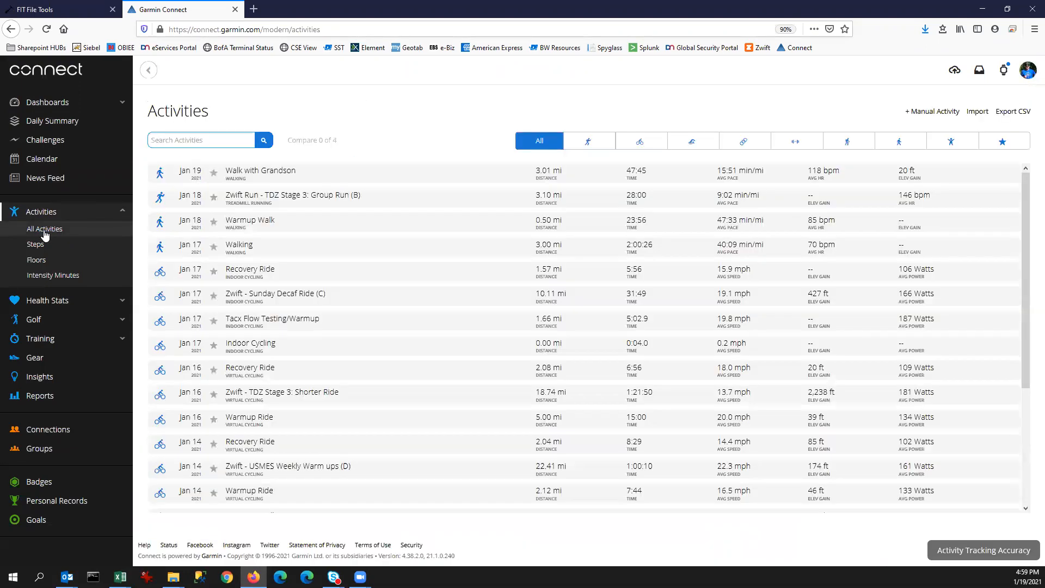
{"action": "left_click", "coordinate": [977, 114]}
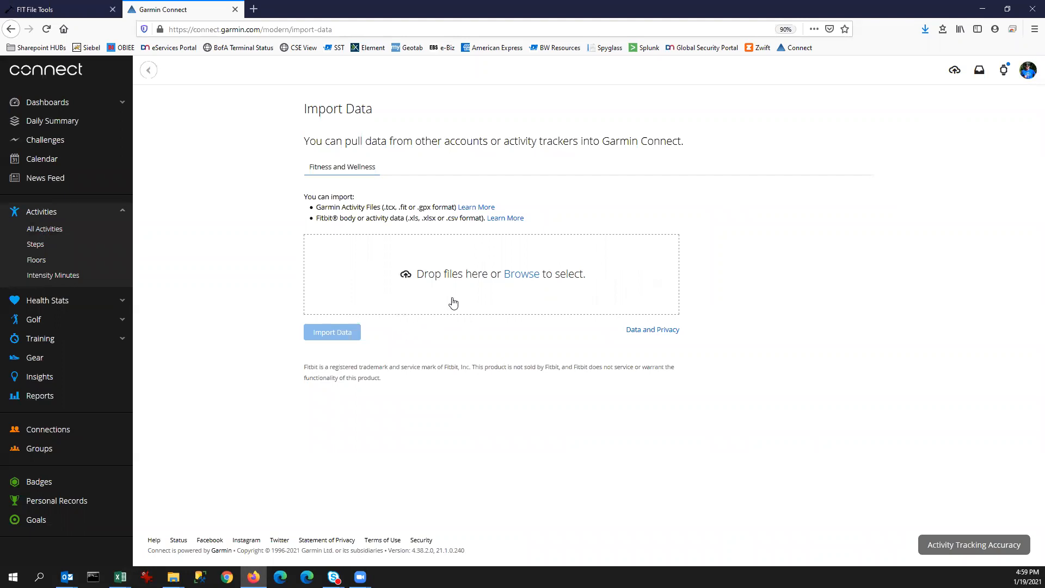
{"action": "left_click", "coordinate": [509, 277]}
{"action": "double_click", "coordinate": [130, 187]}
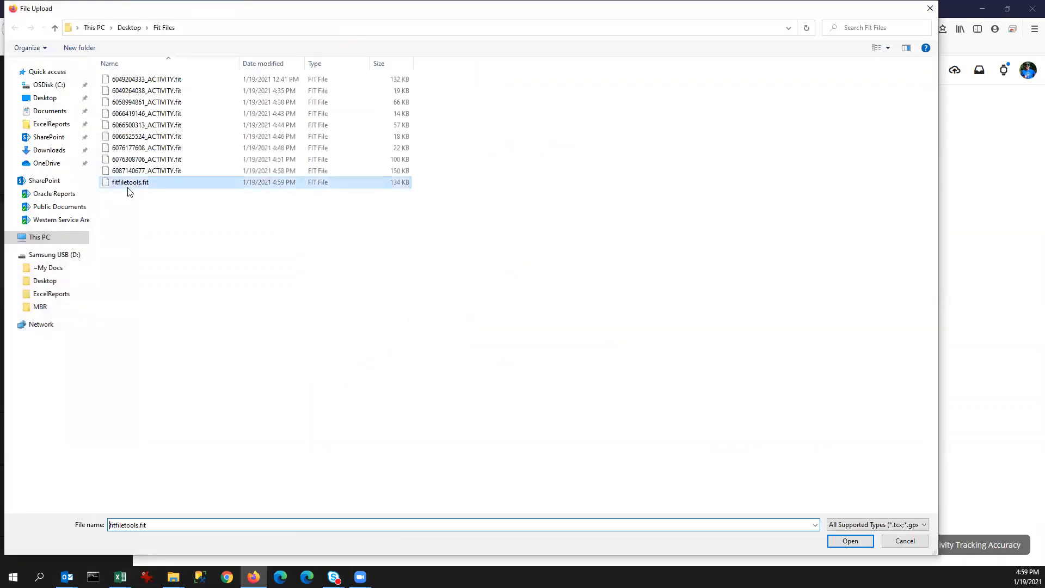
{"action": "left_click", "coordinate": [329, 350]}
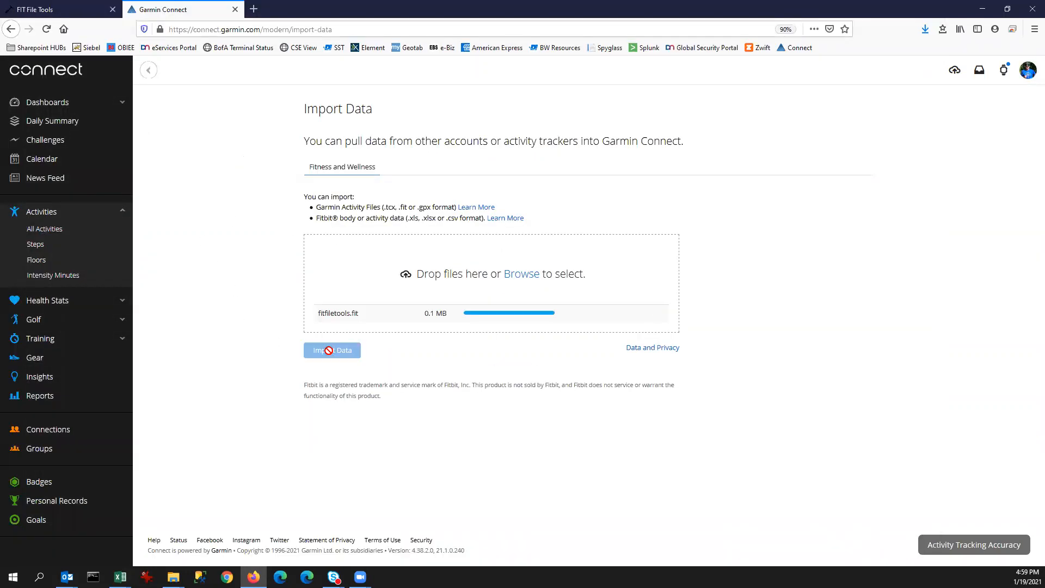
{"action": "left_click", "coordinate": [541, 314]}
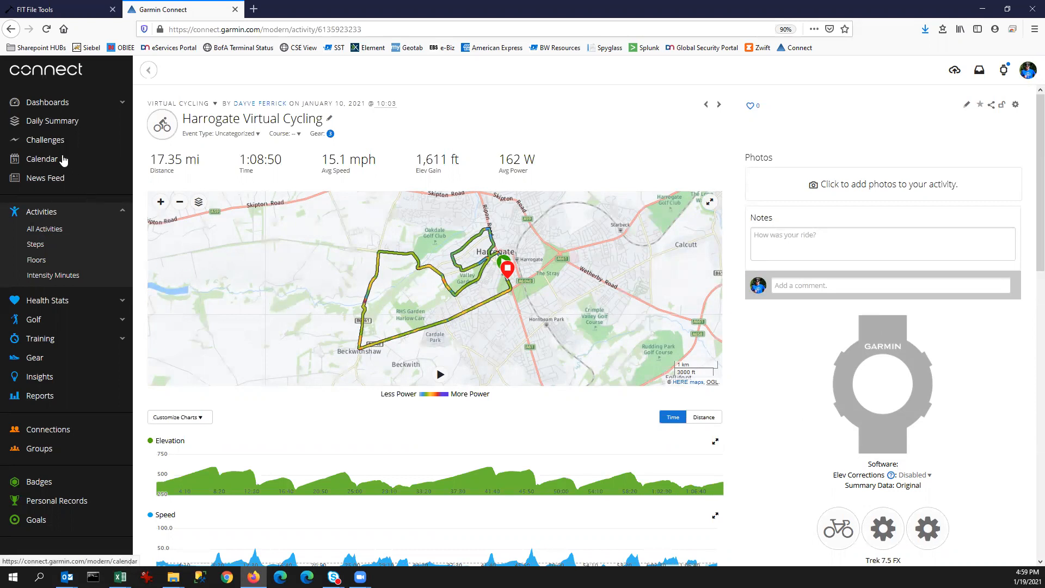
Open the 2021 Cycling - Stage 1 challenge to check its progress.
{"action": "left_click", "coordinate": [41, 140]}
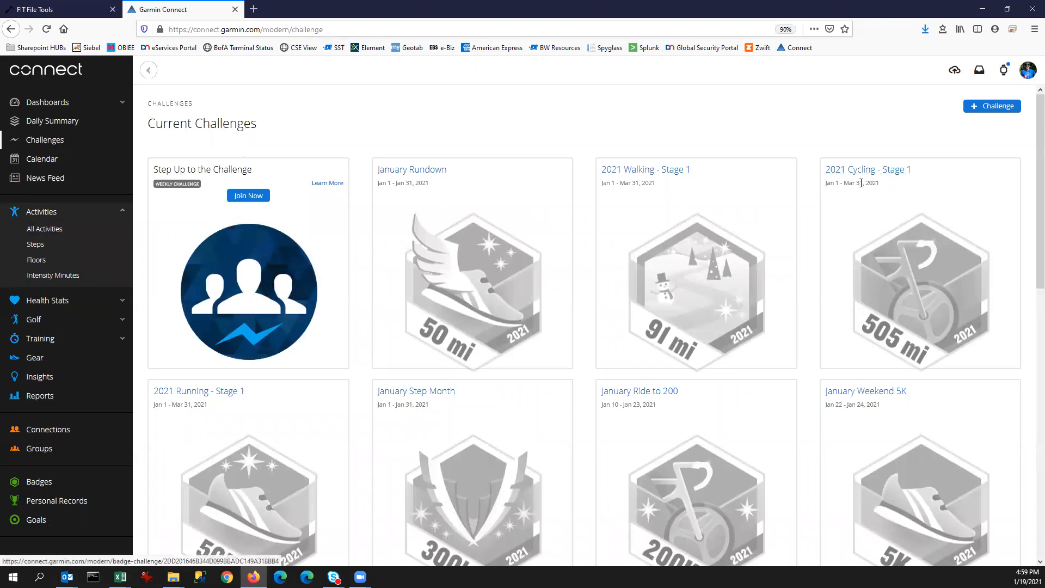
{"action": "left_click", "coordinate": [928, 302]}
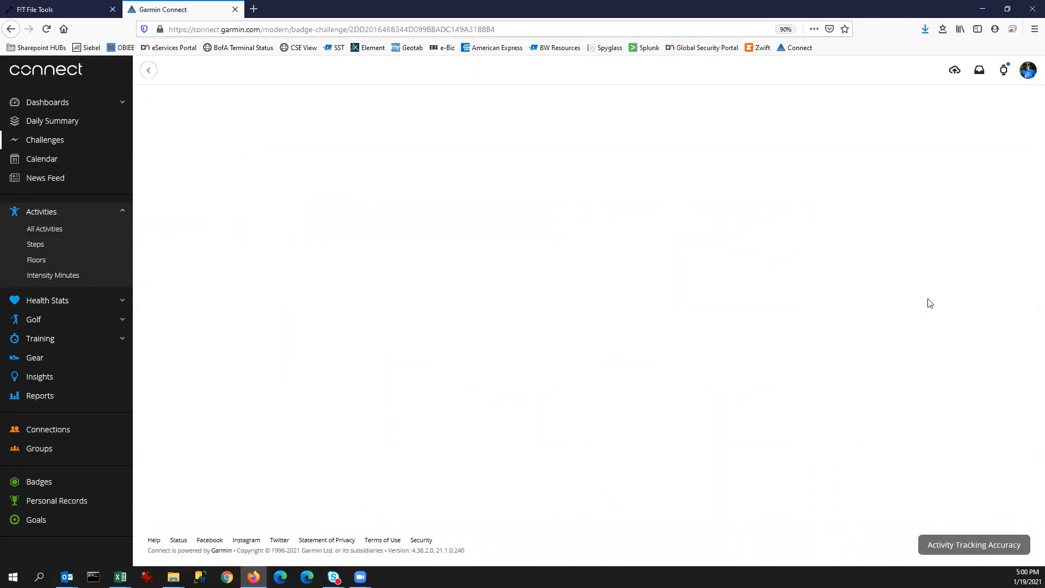